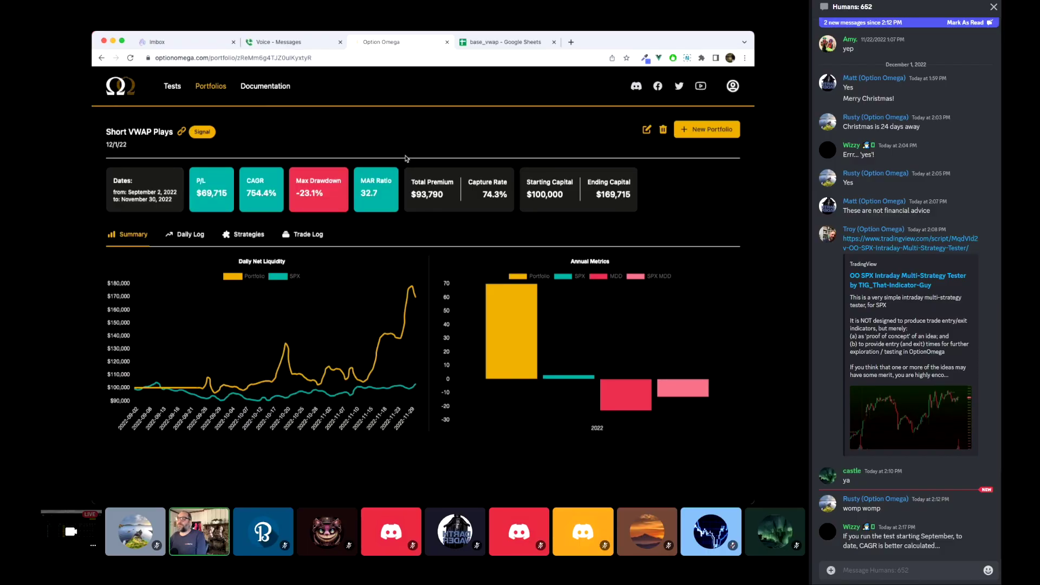
Show the Short VWAP Plays strategies and highlight its 754.4% CAGR figure.
click(231, 241)
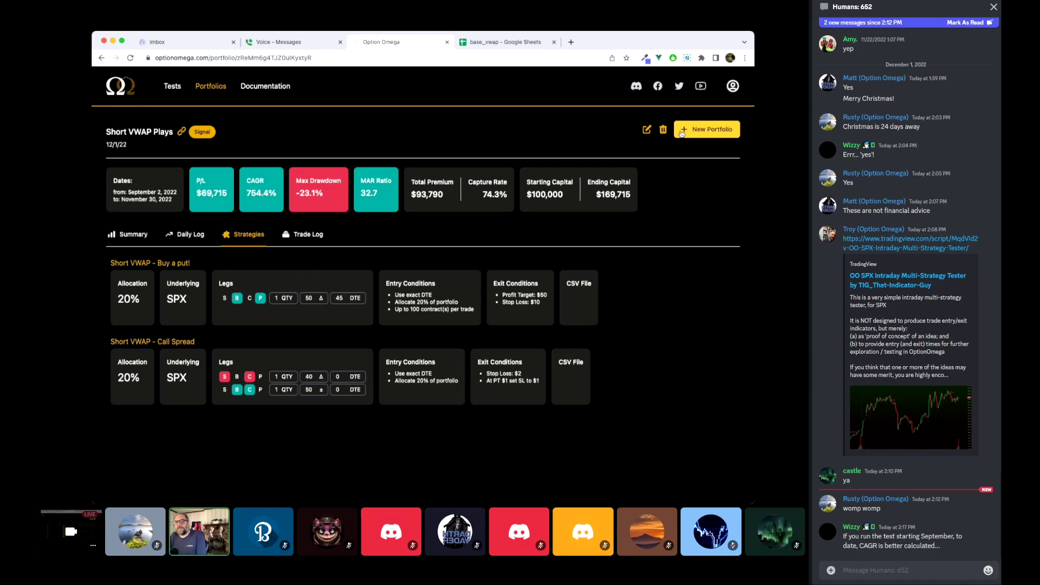
drag(278, 195, 248, 195)
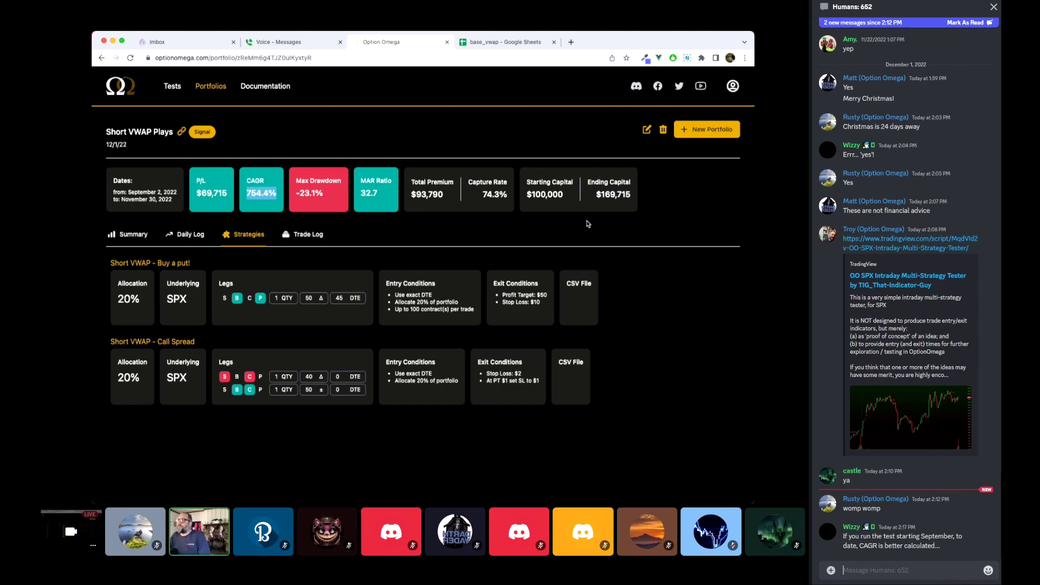
Go back to the portfolios list and open Fade the VWAP Crossover.
click(220, 92)
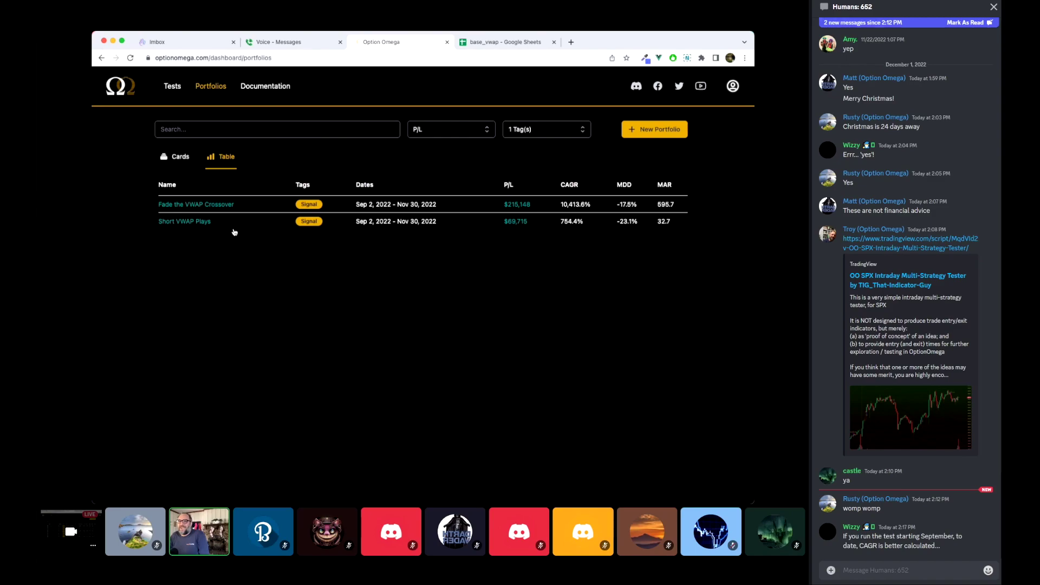
click(227, 204)
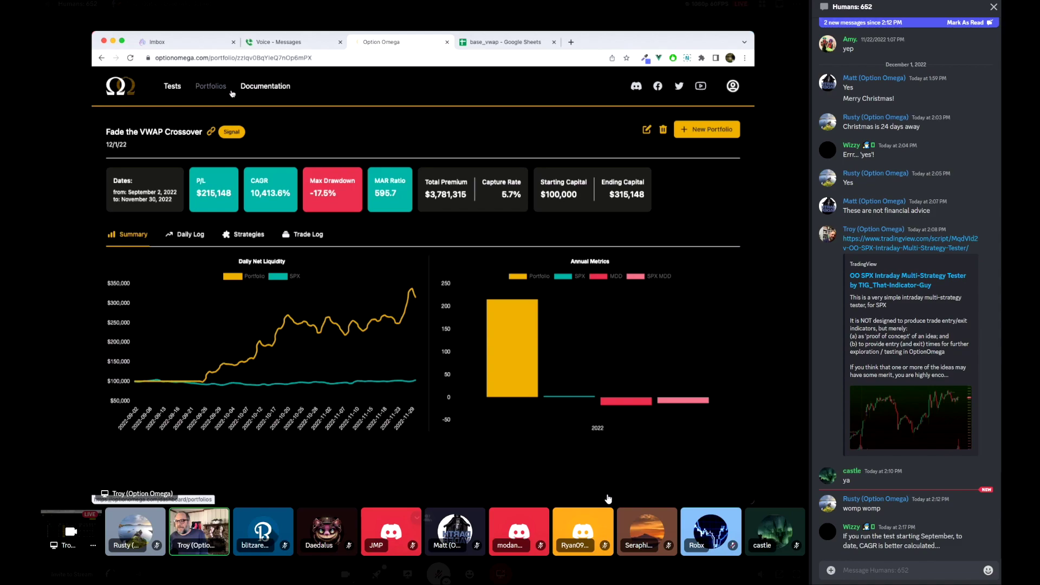
Review the Long VWAP call spread and Short VWAP put spread cards, then return to portfolios.
click(231, 94)
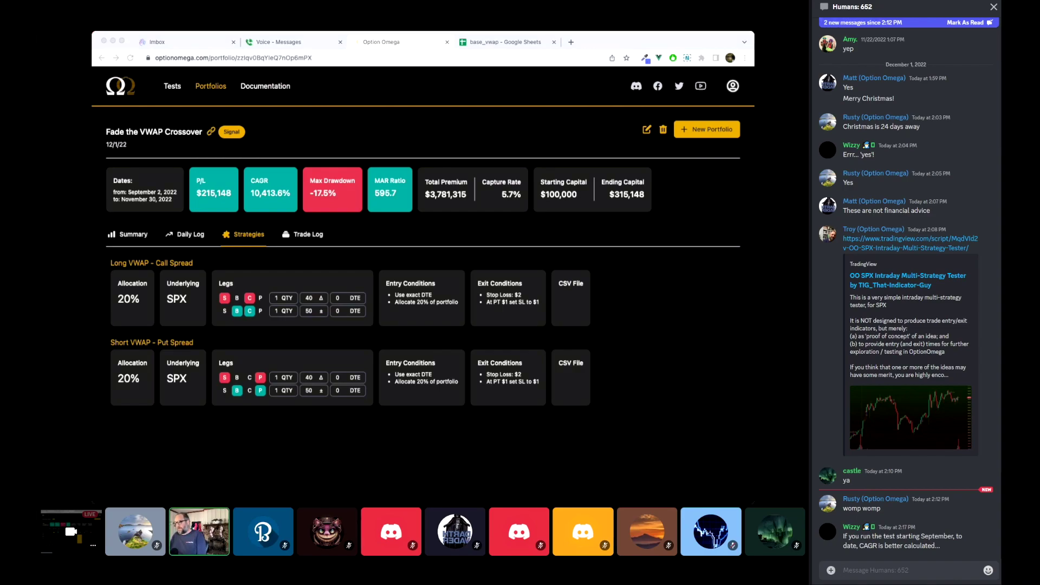
Open Short VWAP Plays, copy its share link, and post it in the Discord chat.
click(208, 95)
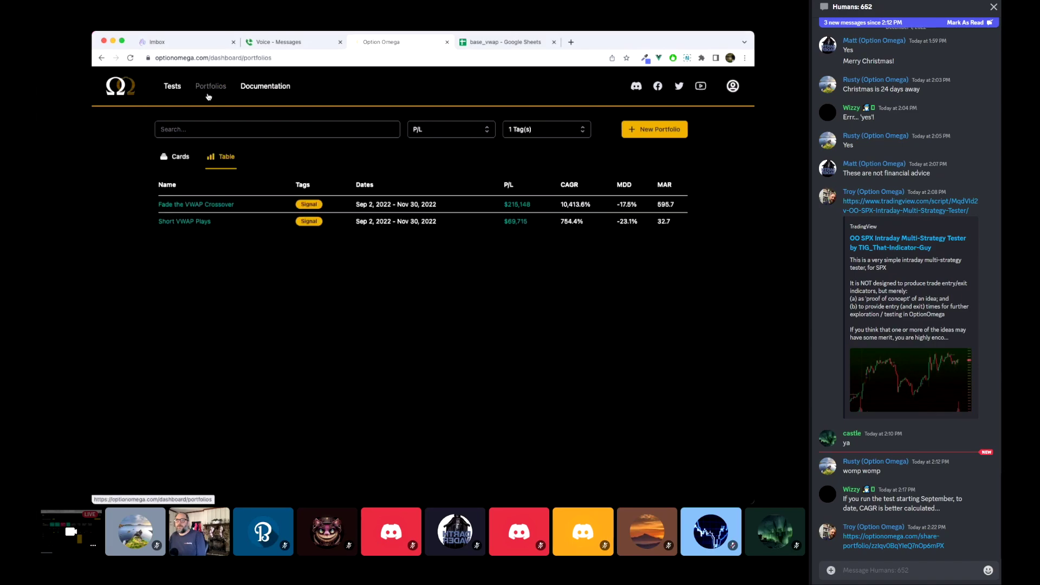
click(203, 222)
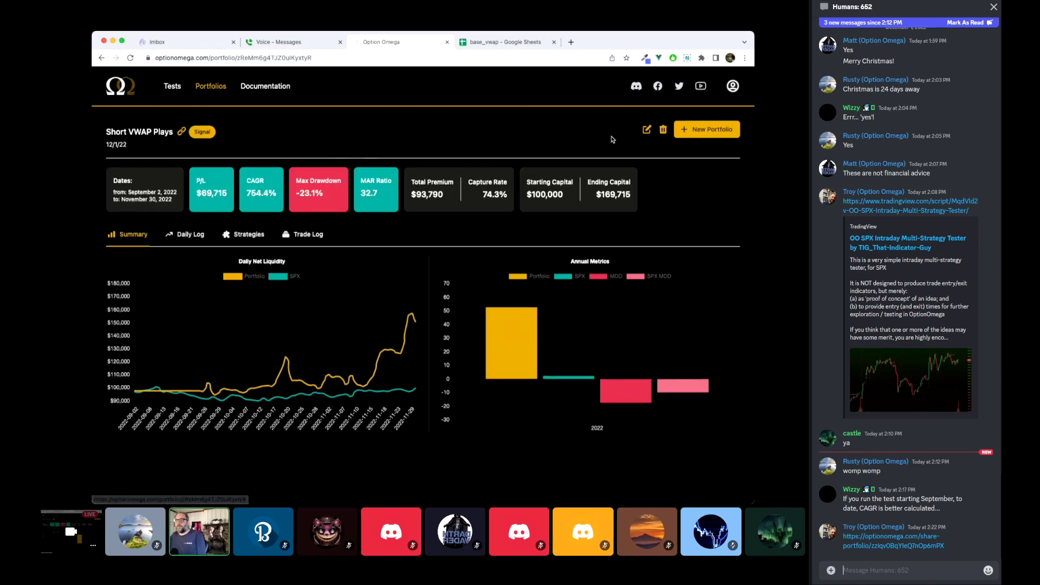
click(181, 131)
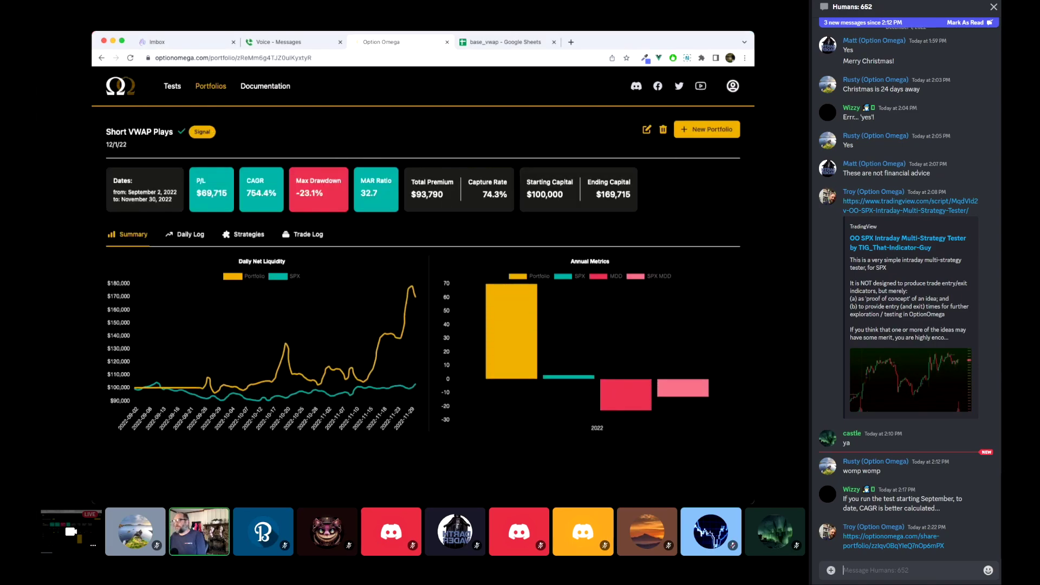
key(alt+Tab)
text(https://optionomega.com/share-portfolio/zReMm6g4TJZ0uIKyxtyR)
key(Return)
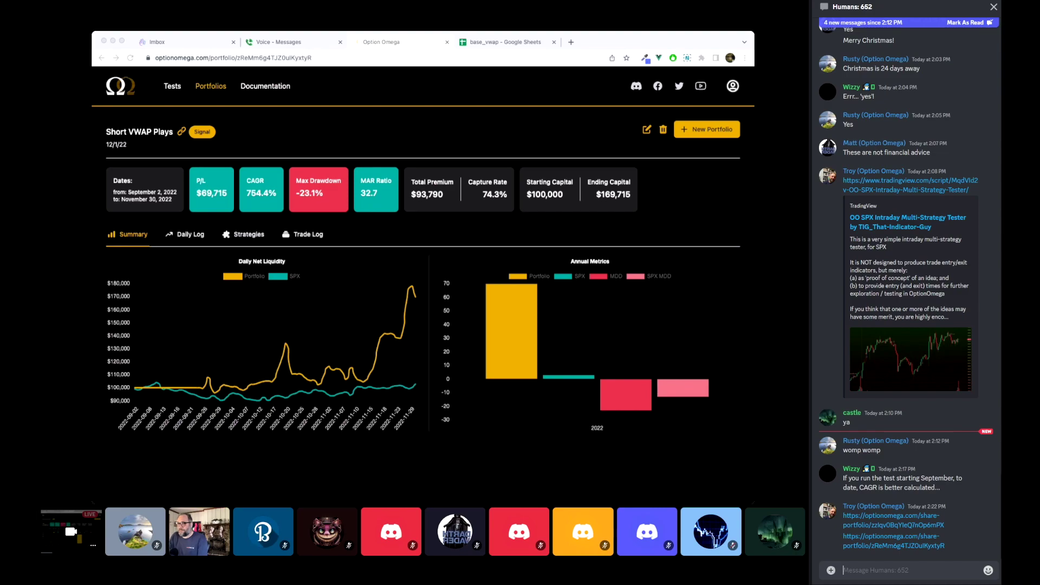
text(you coul)
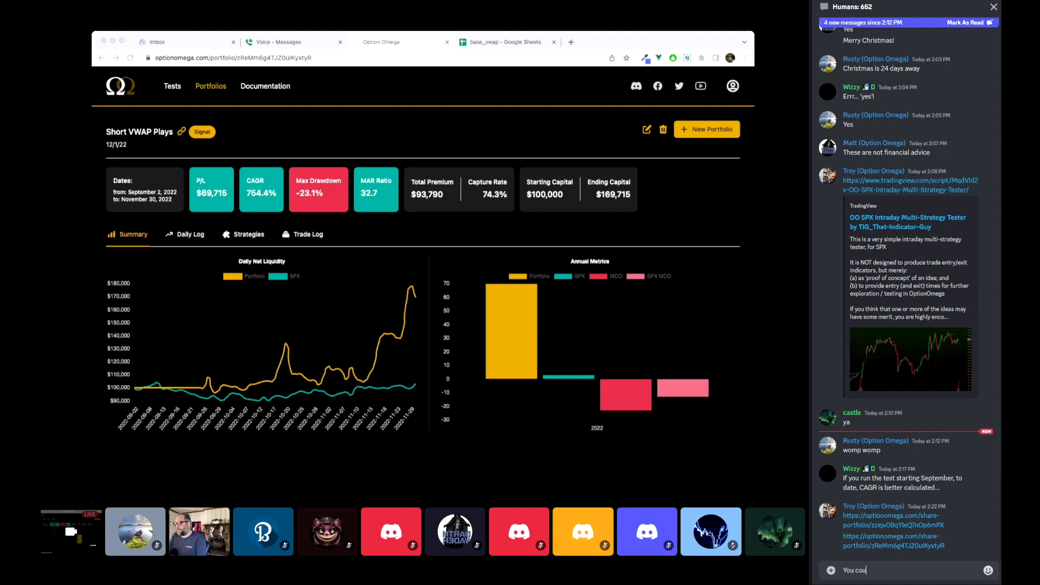
text(d leg into)
text( "free)
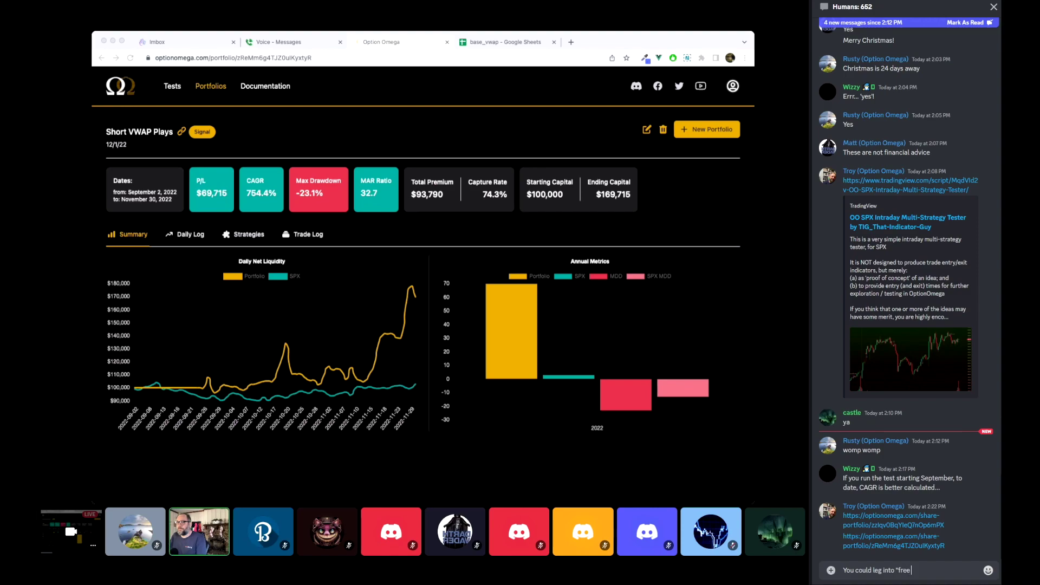
text(" conr)
text(ors)
Send two Discord messages: legging into "free" condors, then that it uses VWAP.
key(Return)
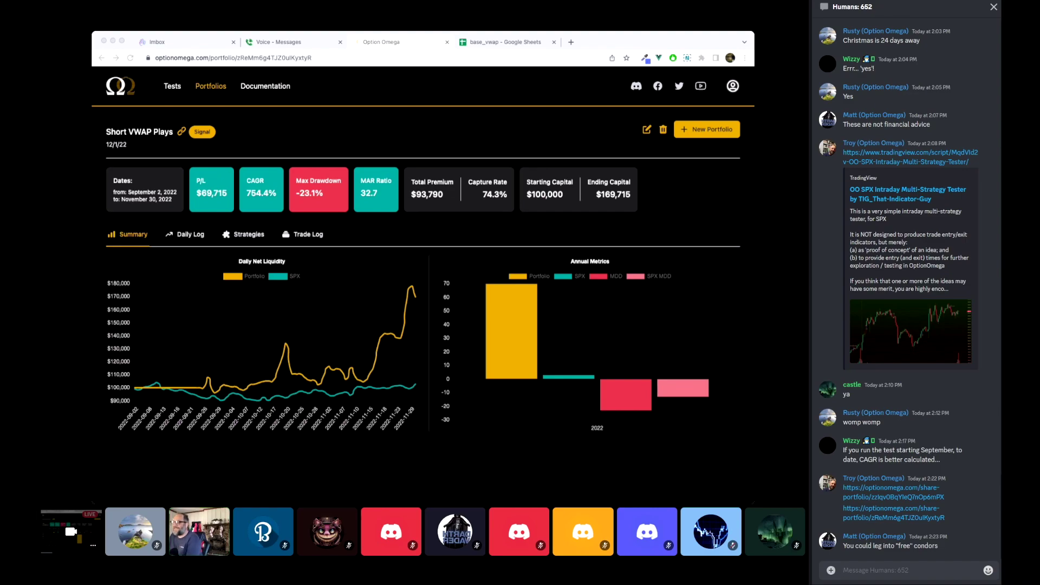
text(Yes,)
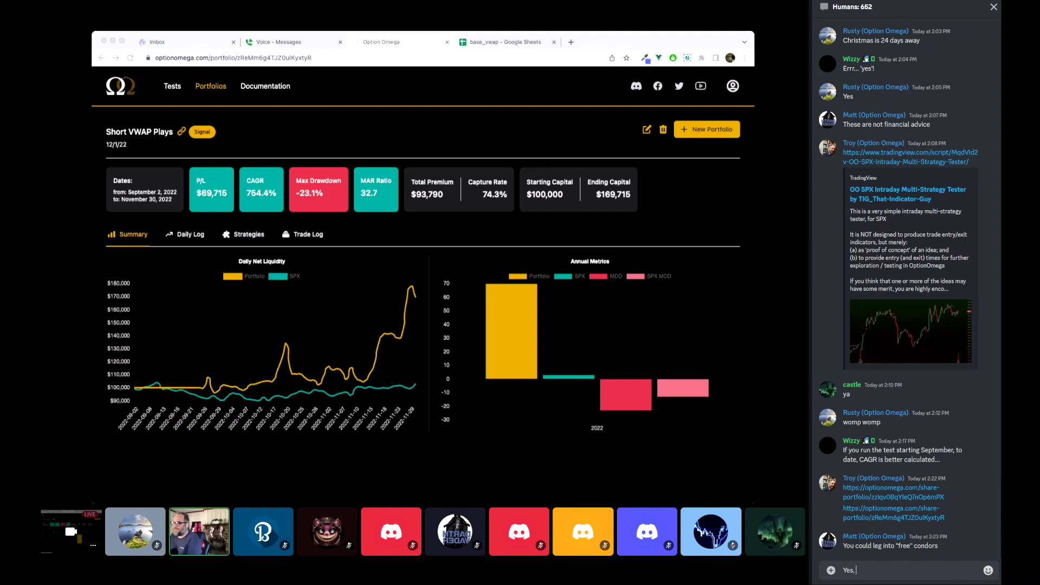
text( sorry, using V)
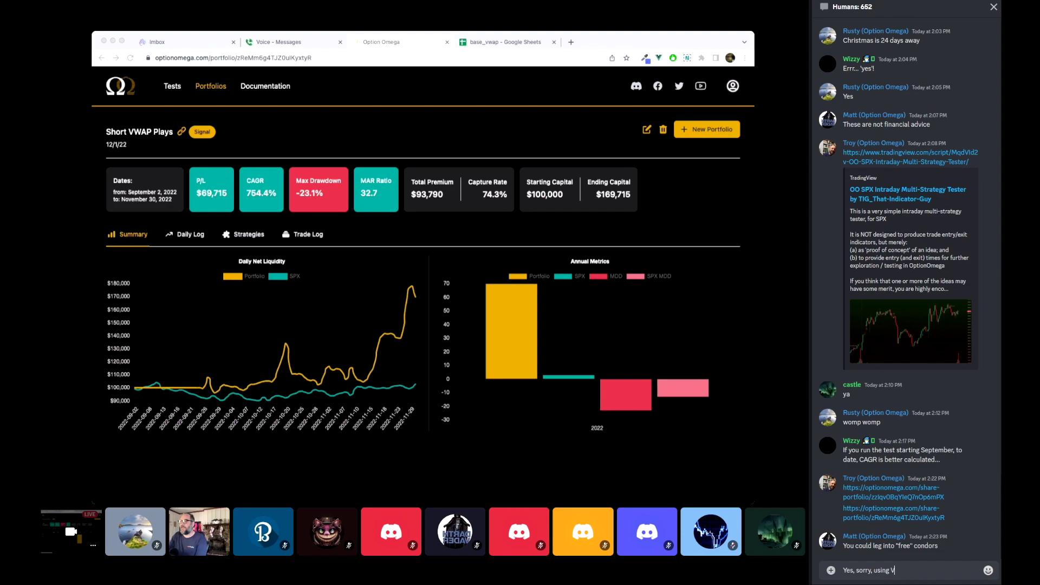
text(WAP)
key(Return)
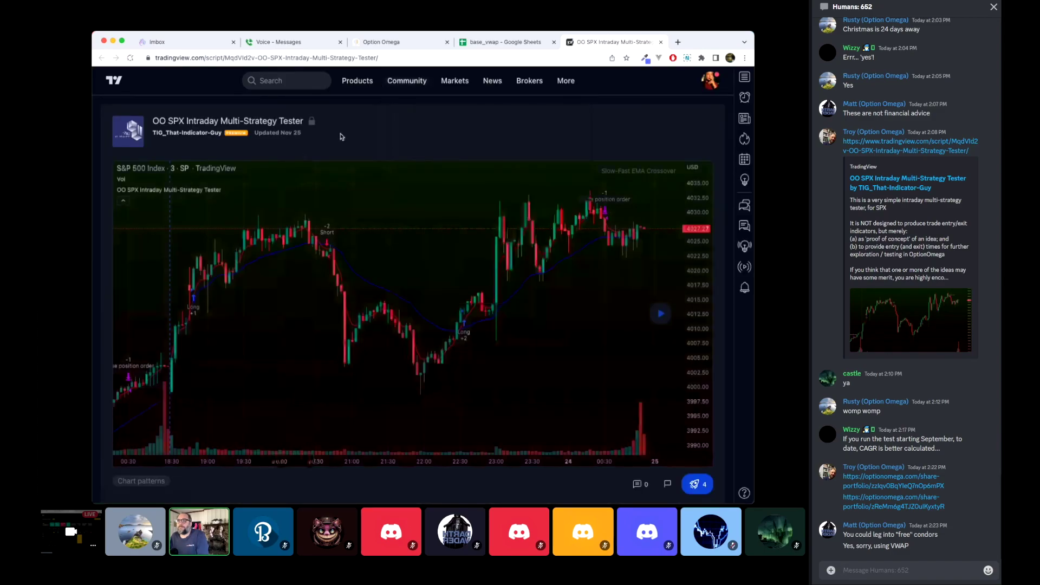
scroll(339, 136, down, 1)
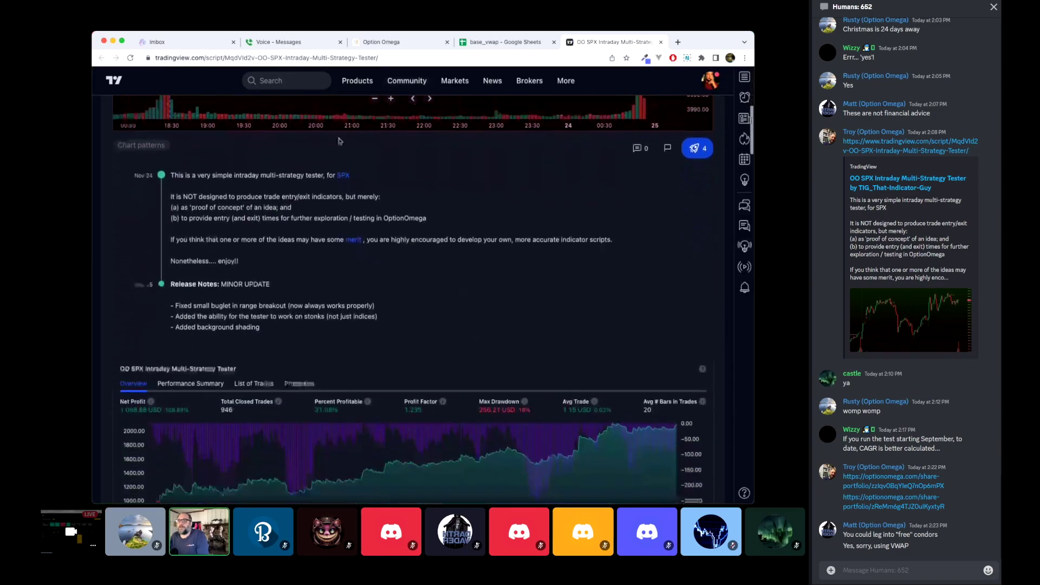
scroll(340, 135, down, 1)
scroll(340, 135, down, 2)
scroll(340, 138, down, 3)
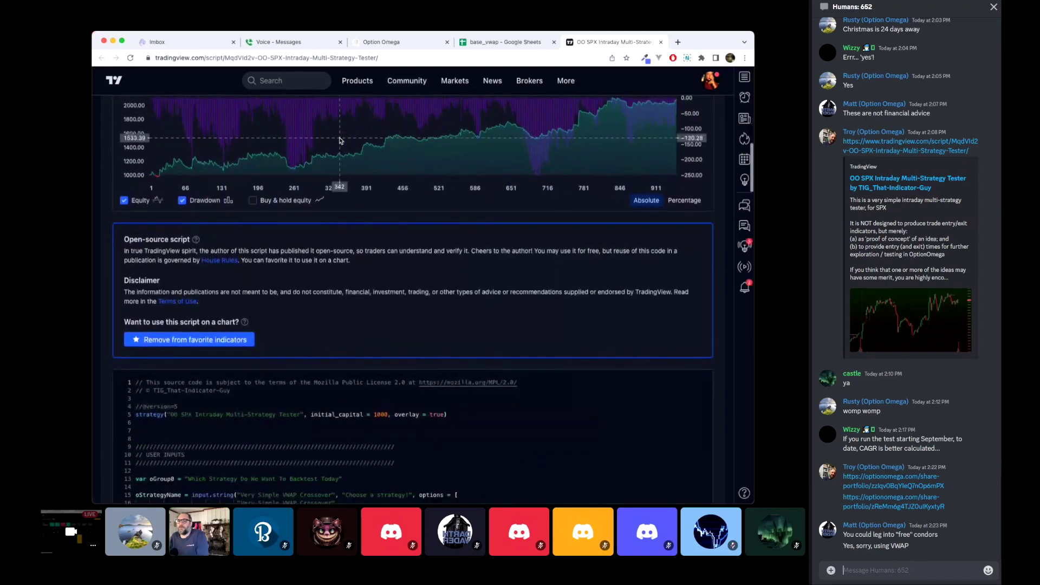
scroll(340, 138, down, 3)
scroll(338, 144, up, 5)
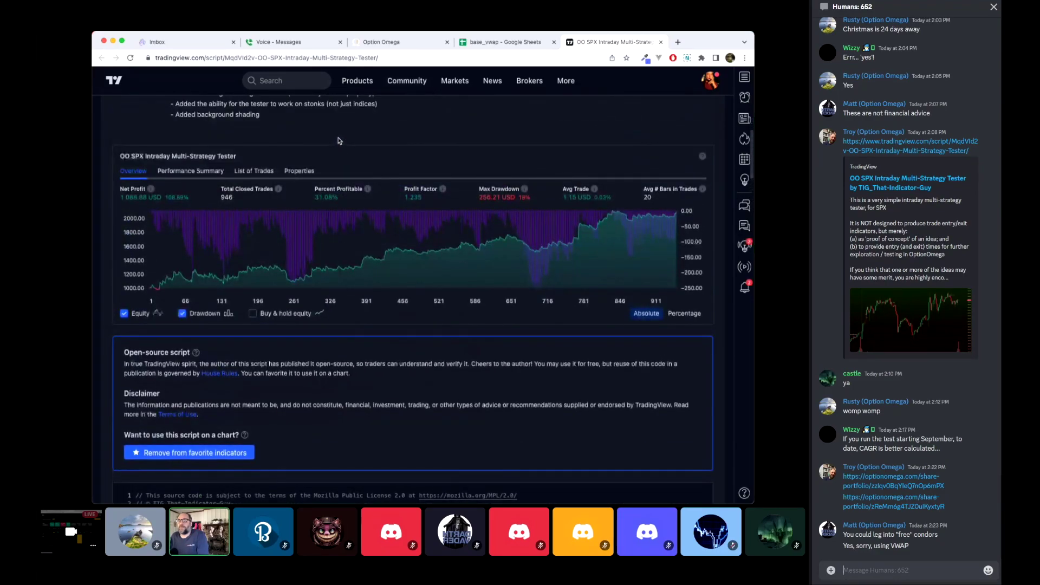
scroll(367, 162, up, 1)
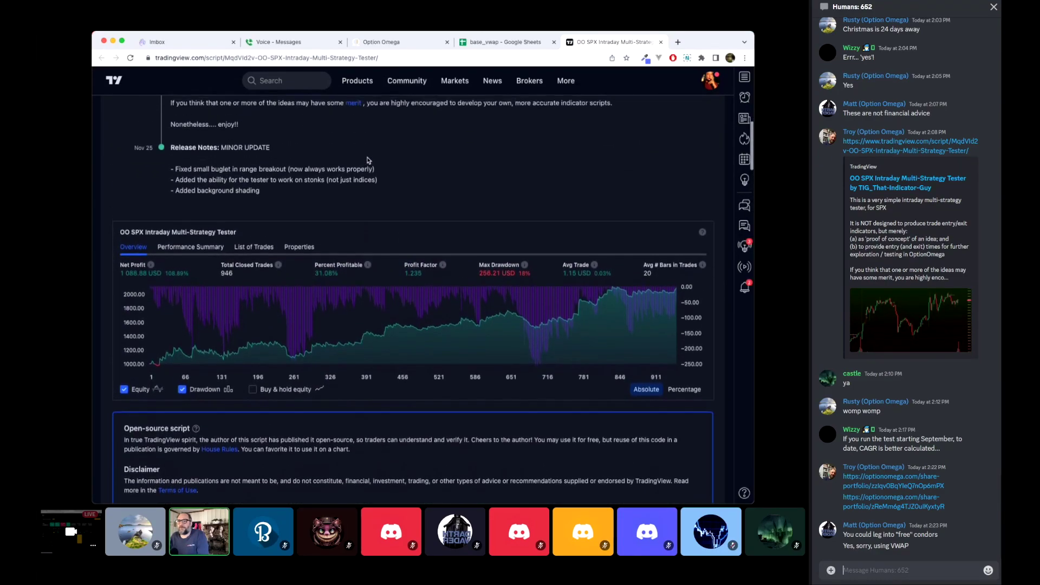
scroll(364, 162, up, 3)
scroll(365, 163, down, 2)
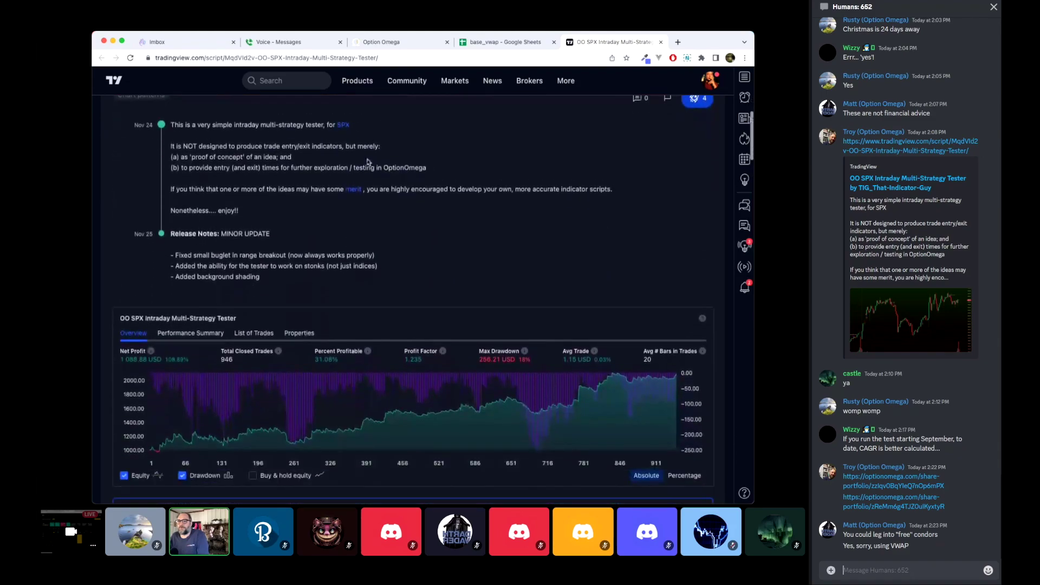
click(261, 334)
scroll(271, 328, down, 3)
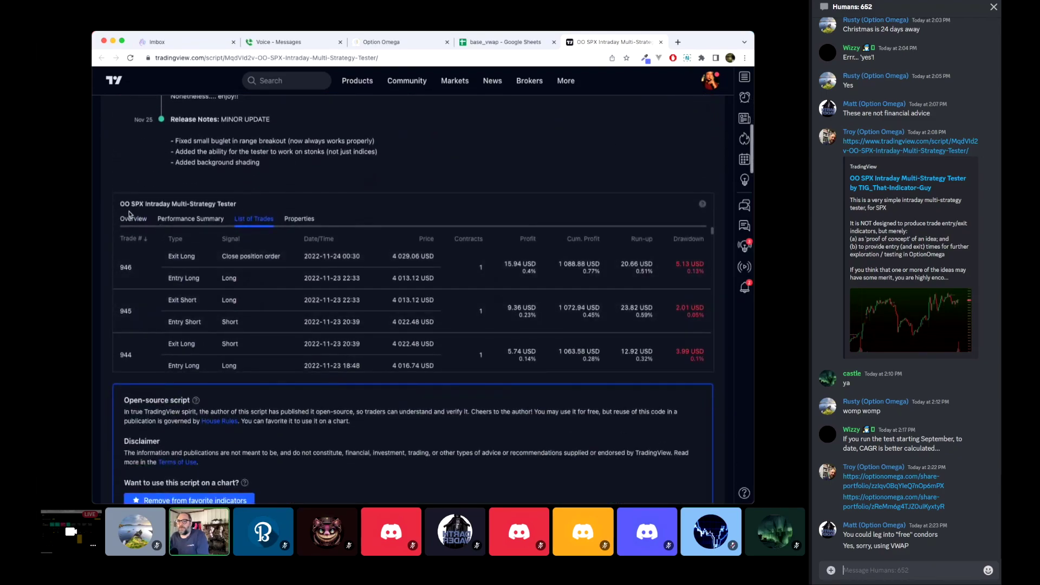
scroll(133, 223, up, 1)
click(132, 228)
scroll(381, 242, up, 4)
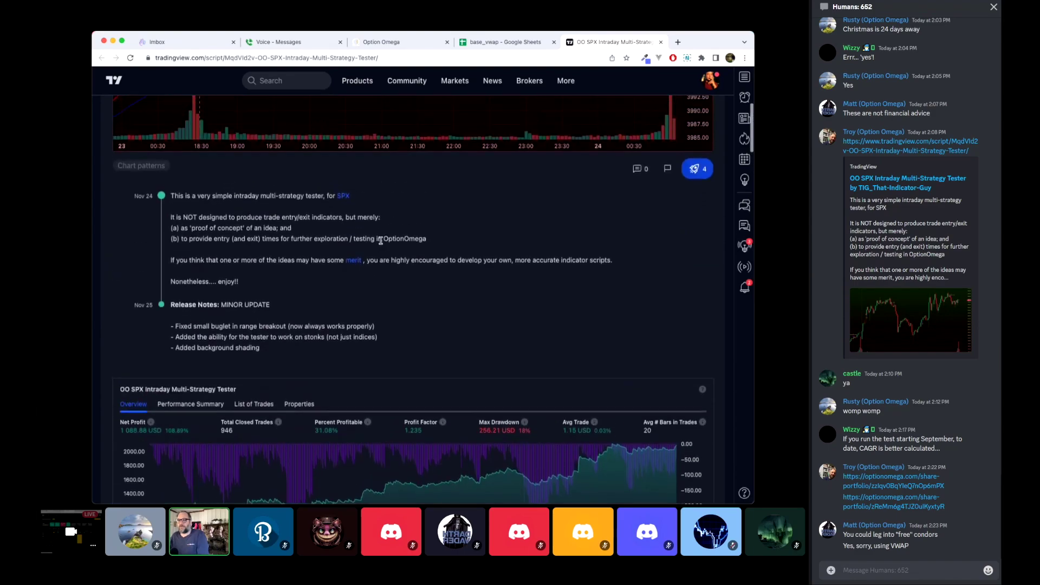
scroll(381, 242, up, 2)
scroll(381, 242, up, 3)
scroll(381, 242, up, 3)
scroll(381, 242, up, 1)
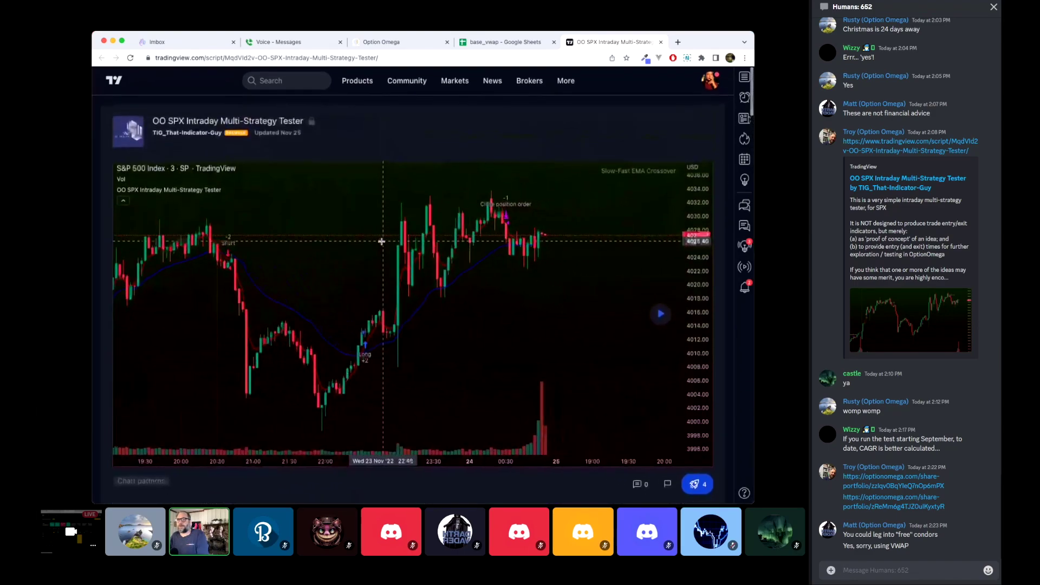
scroll(381, 242, down, 5)
scroll(379, 245, down, 3)
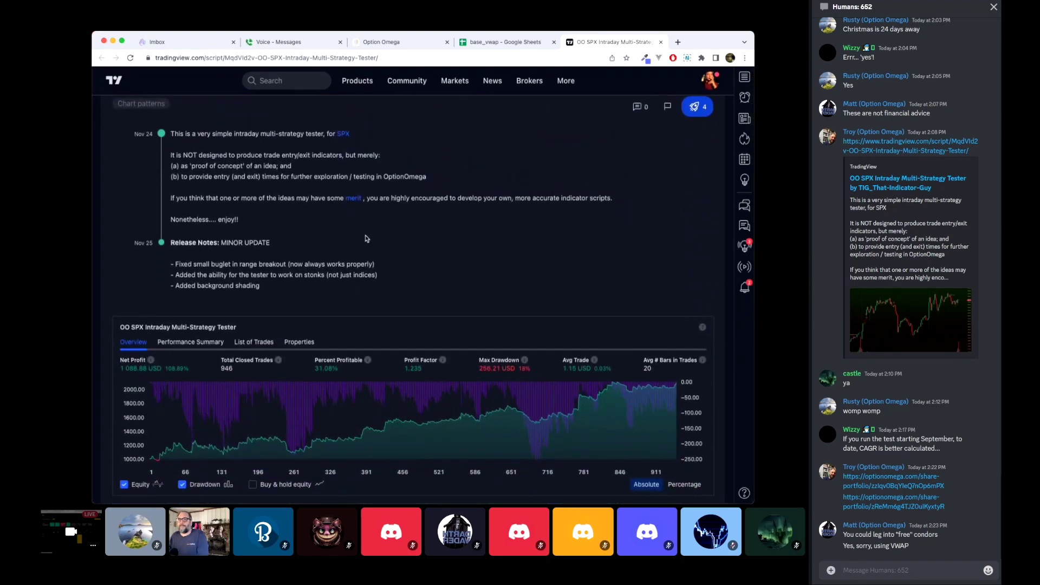
scroll(449, 242, down, 3)
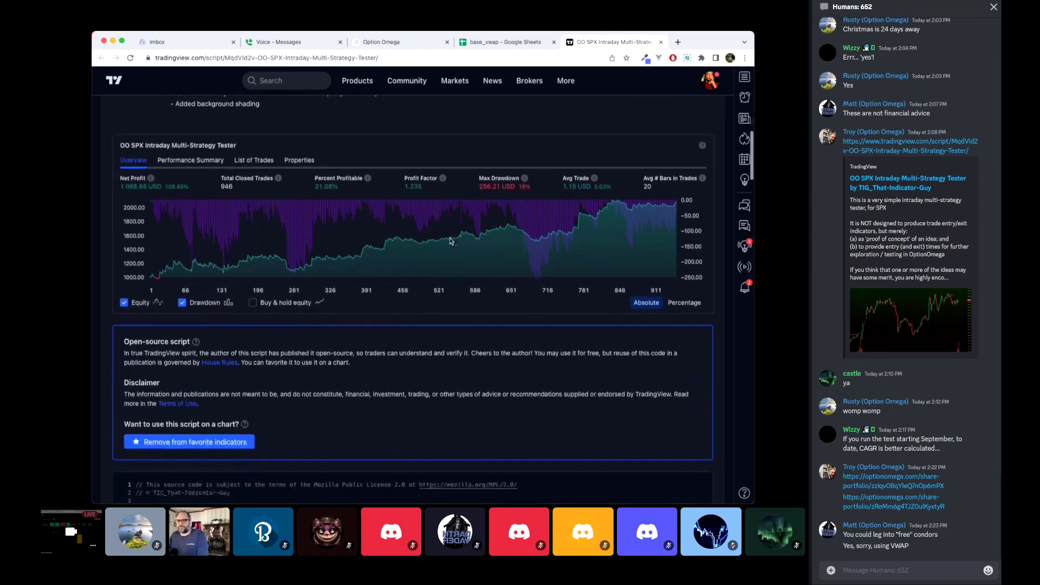
scroll(450, 242, down, 2)
scroll(449, 242, down, 5)
scroll(450, 242, down, 5)
scroll(450, 242, down, 5)
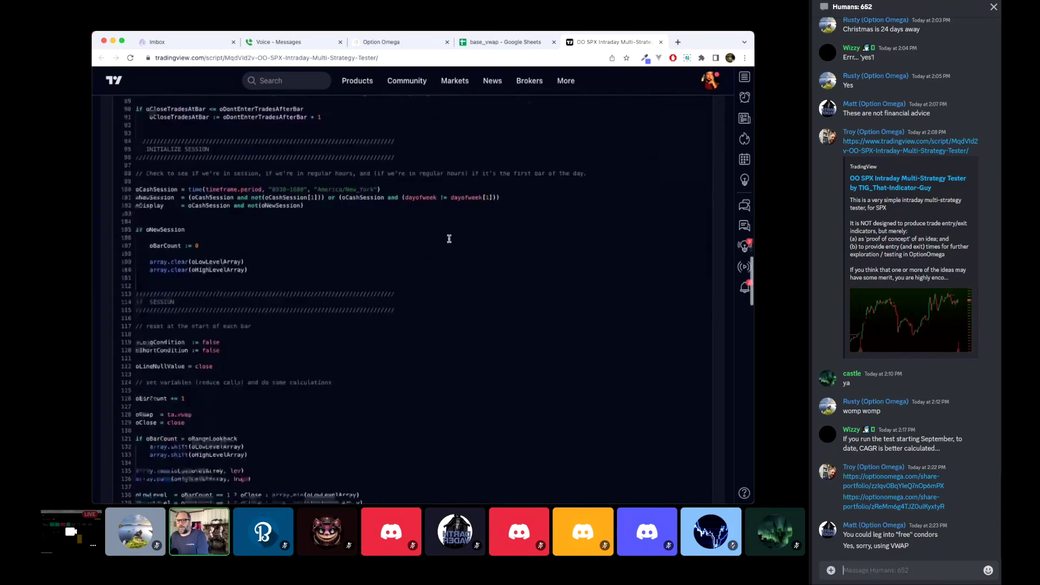
scroll(449, 238, down, 1)
scroll(449, 239, down, 5)
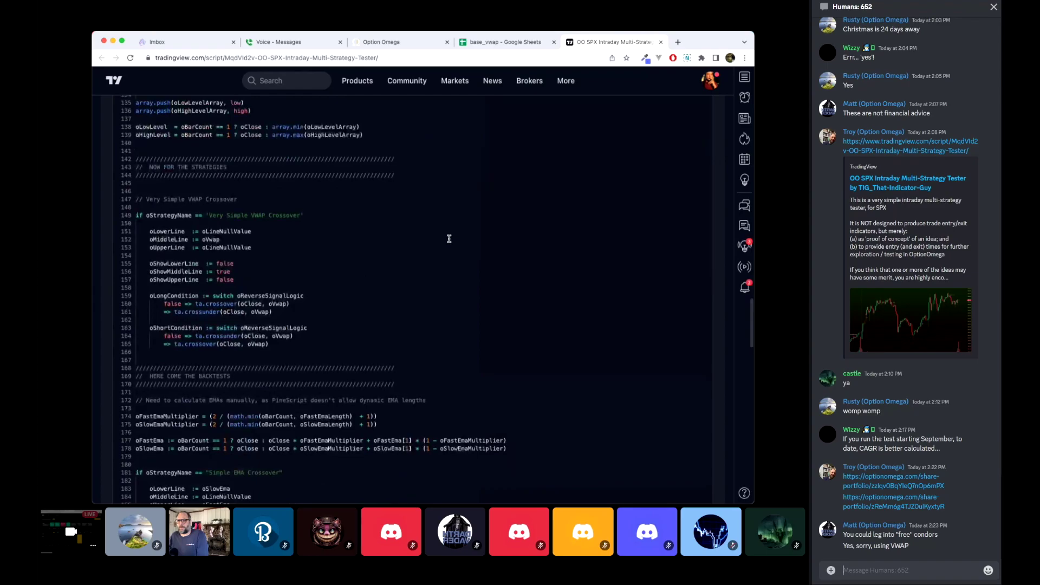
scroll(449, 239, down, 4)
scroll(449, 238, down, 3)
scroll(448, 238, down, 2)
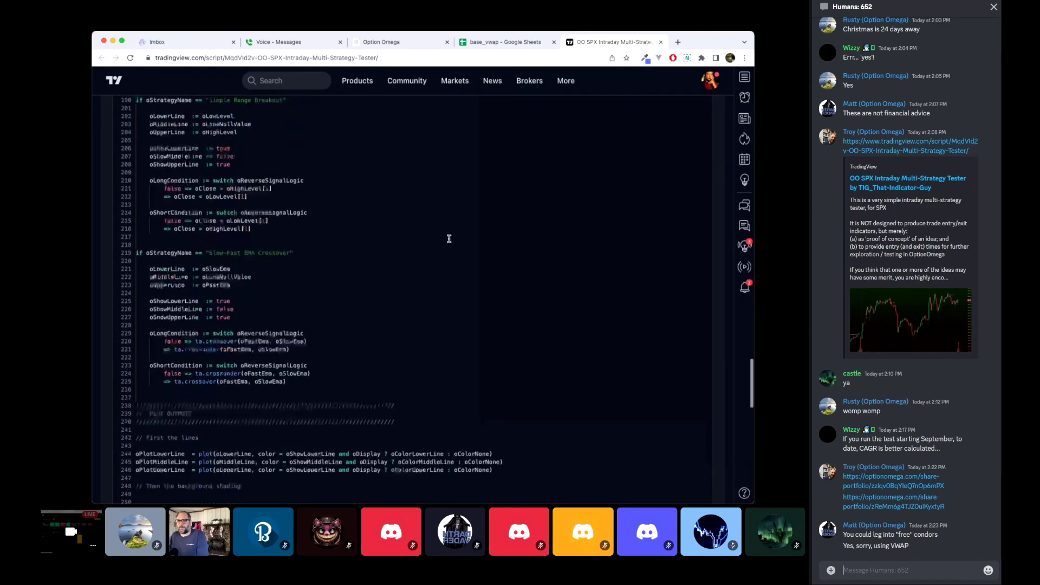
scroll(449, 239, down, 6)
scroll(449, 238, down, 5)
scroll(449, 237, down, 3)
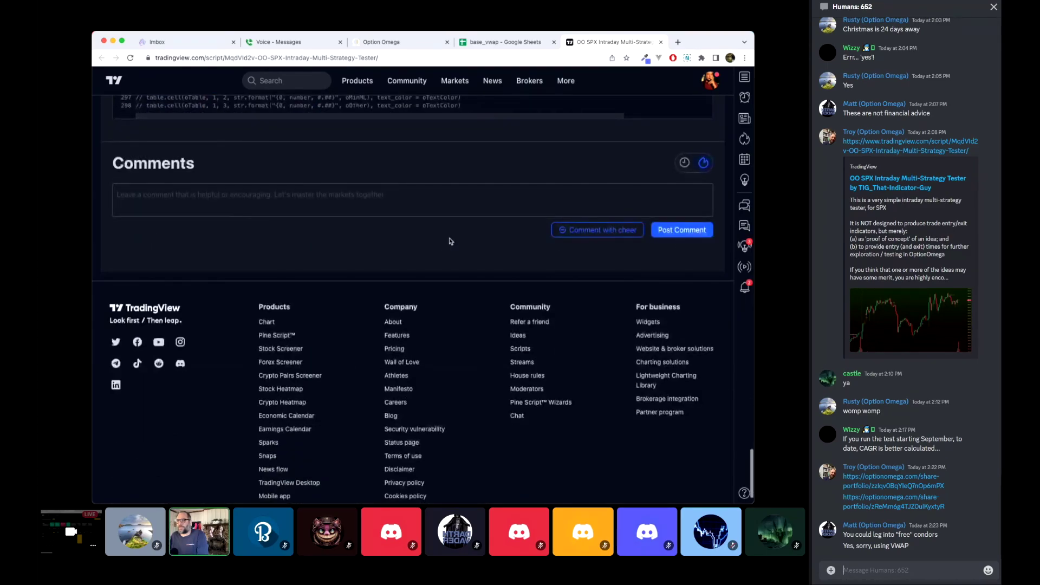
scroll(448, 238, up, 8)
scroll(449, 239, up, 4)
scroll(448, 238, up, 5)
scroll(449, 237, up, 10)
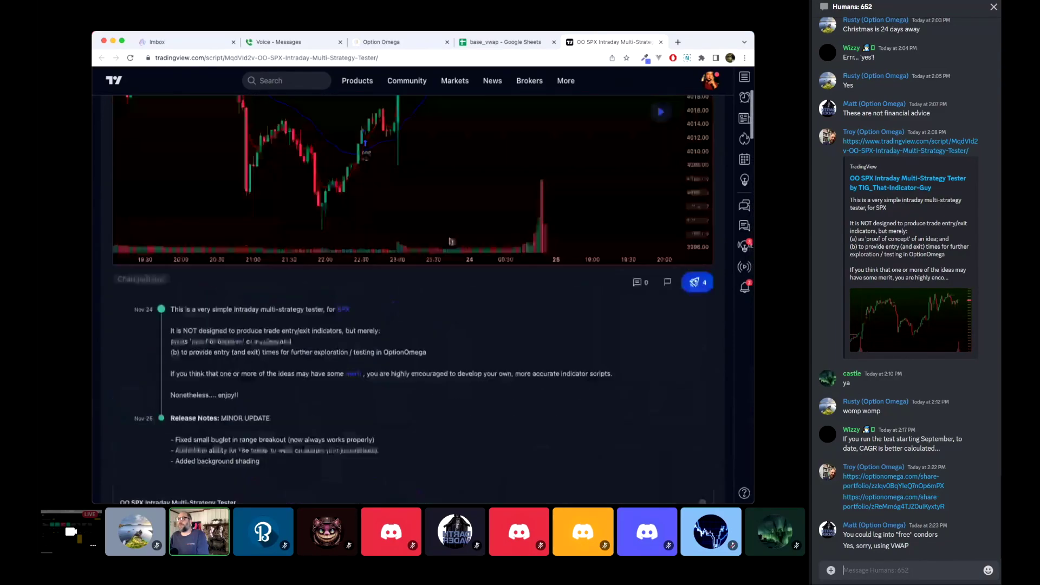
scroll(448, 238, up, 5)
scroll(448, 239, up, 1)
click(894, 570)
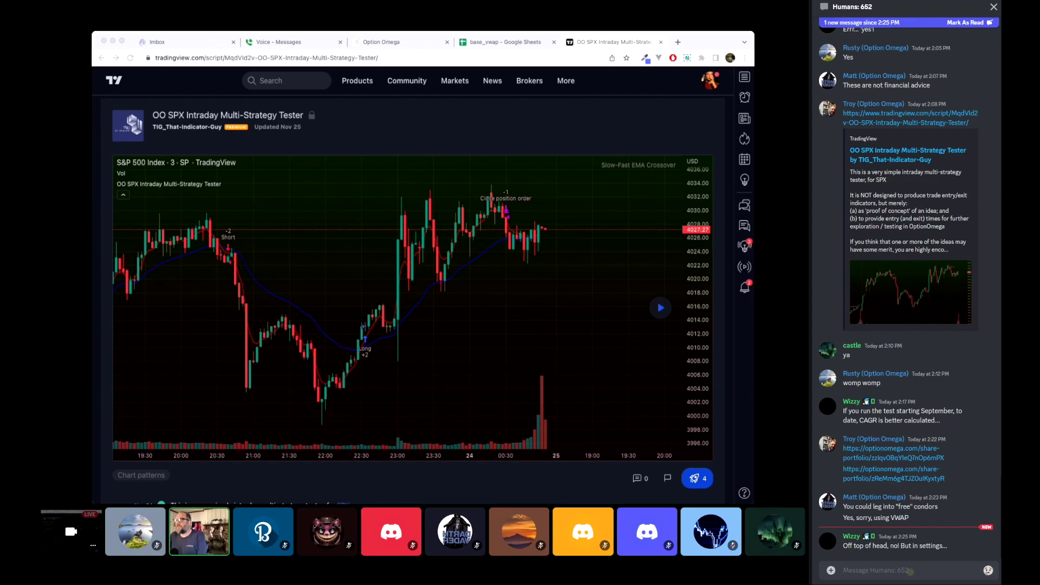
click(910, 572)
text(Thank y)
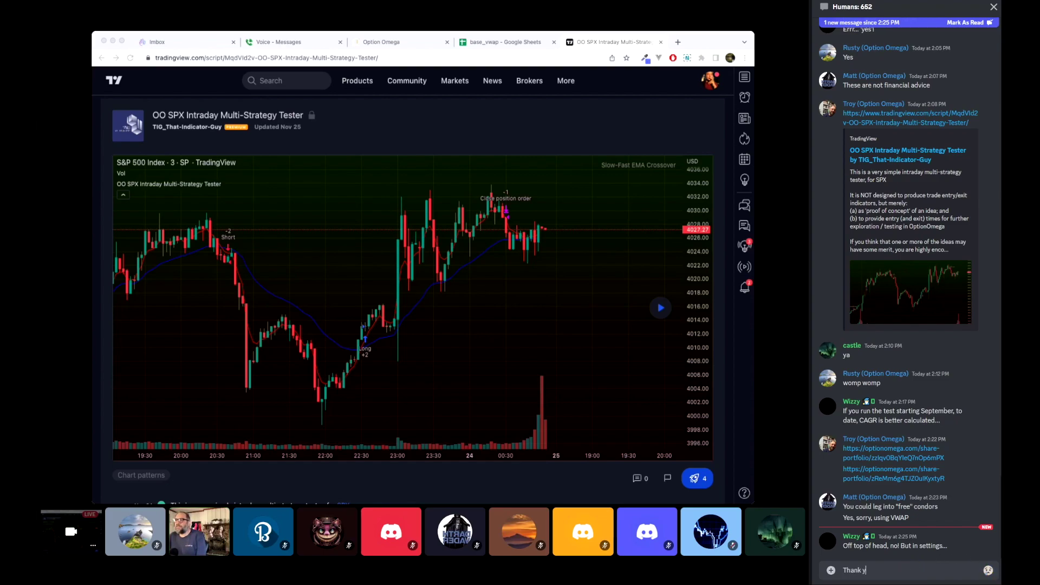
text(ou Troy! We')
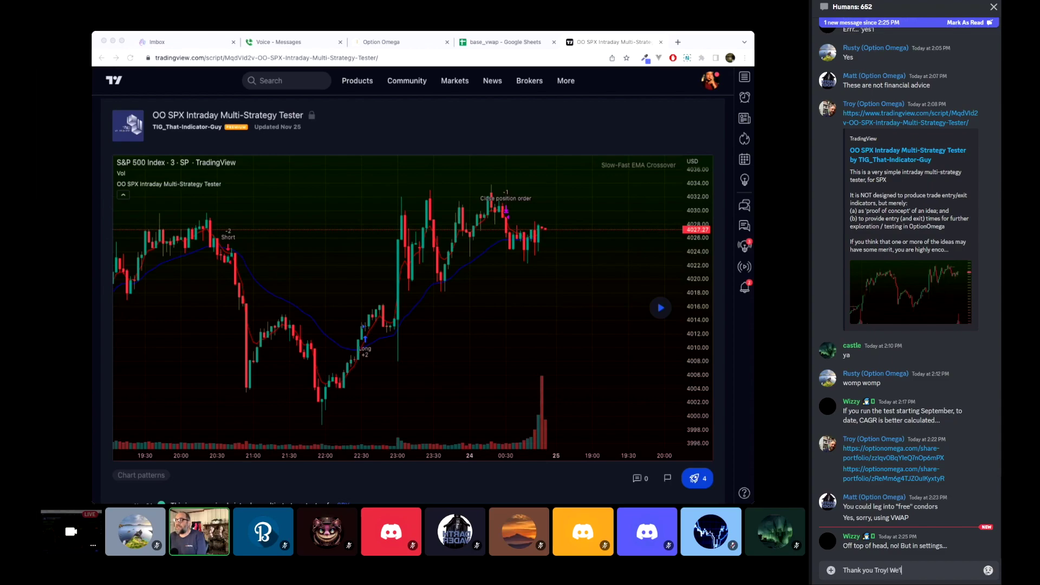
text(ll clip this video )
text(and post in on You)
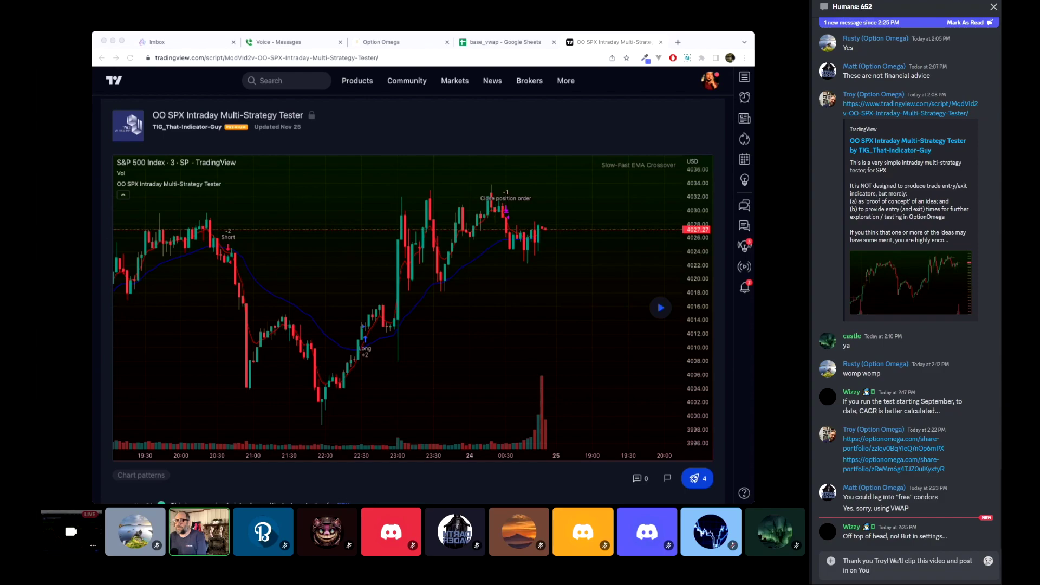
text(Tube with the)
text( shared linked)
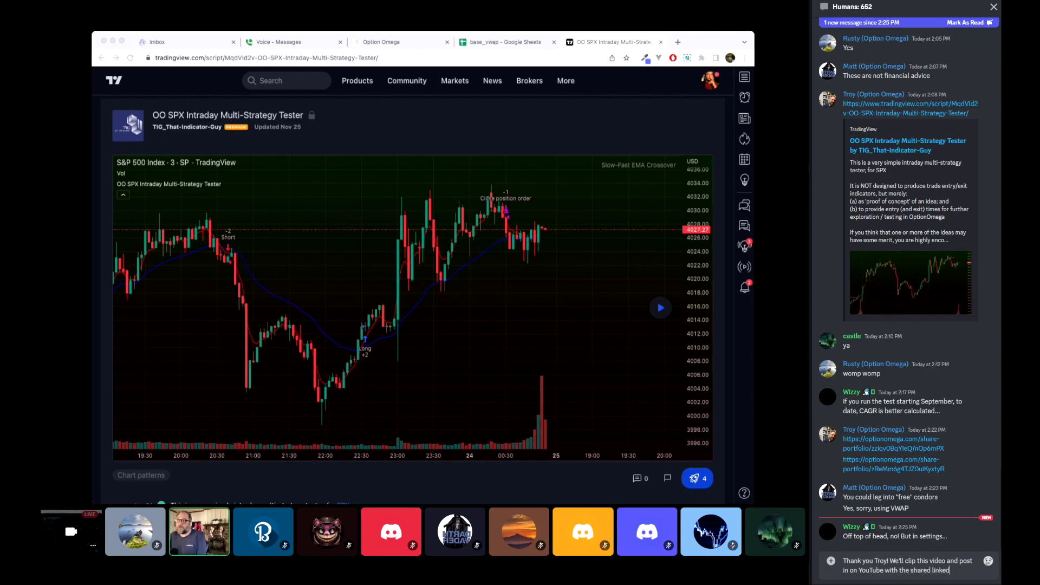
text(. Thanks @q)
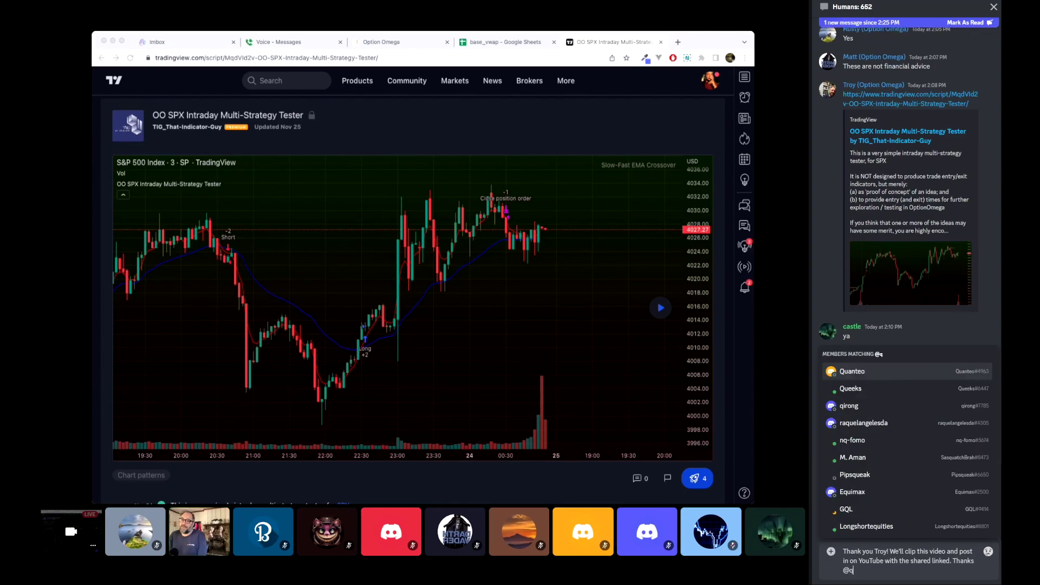
key(BackSpace)
key(BackSpace)
text(@wizz)
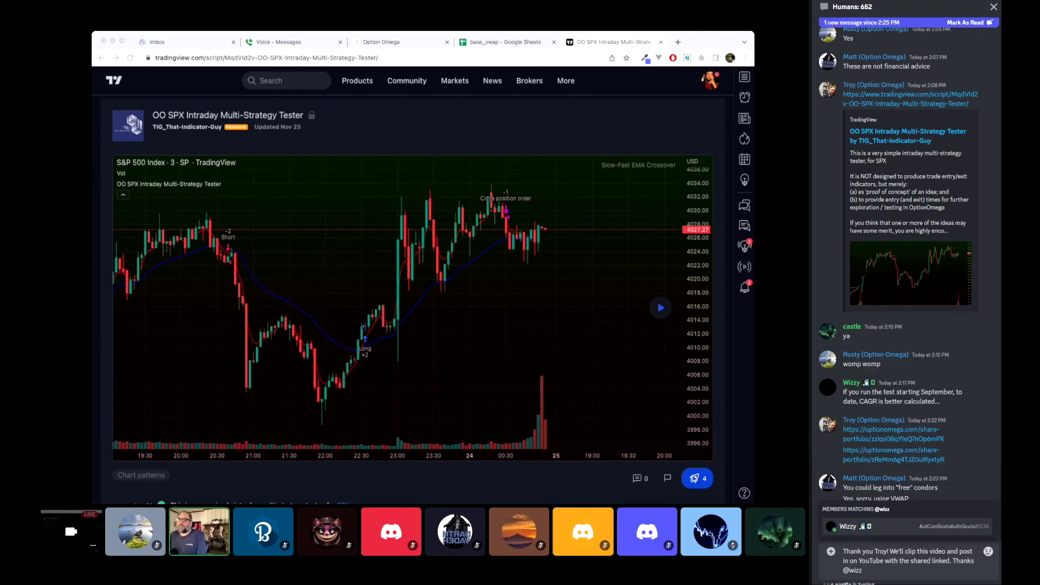
key(Tab)
text(as well)
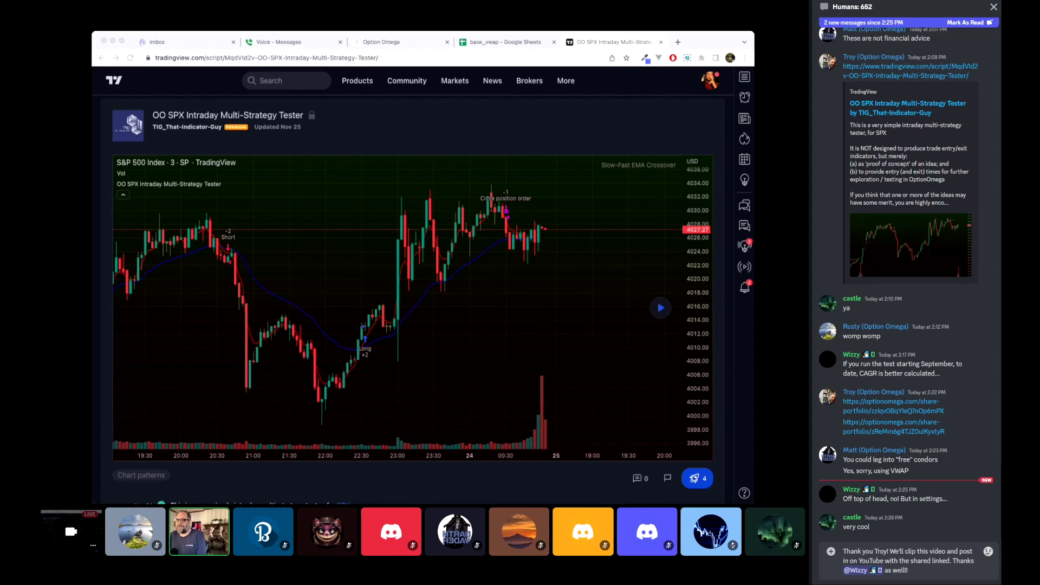
key(Return)
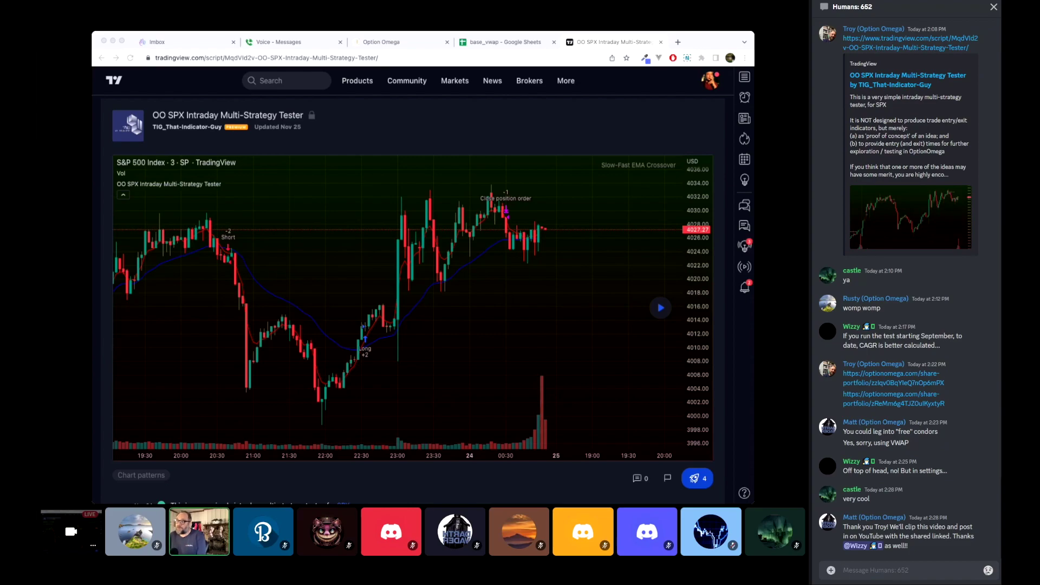